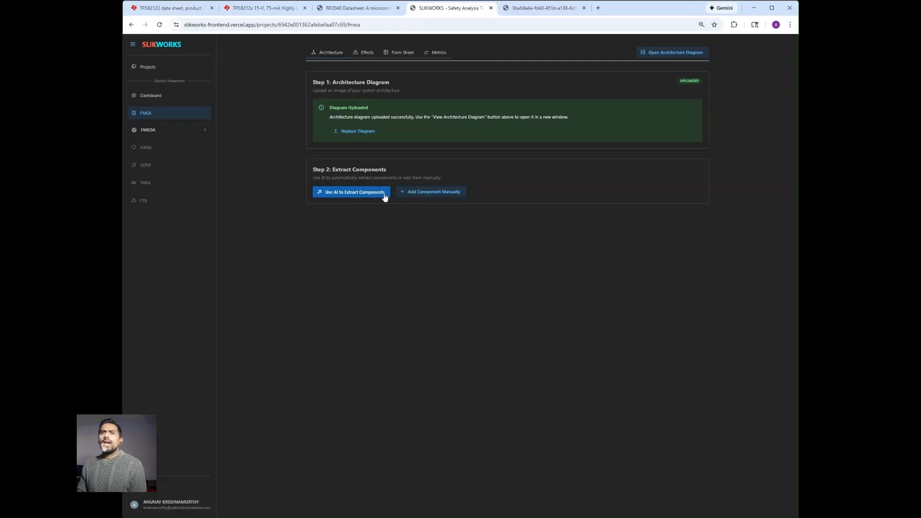
Extract the system components from the uploaded architecture diagram with AI and compare them with the diagram
{"action": "left_click", "coordinate": [384, 196]}
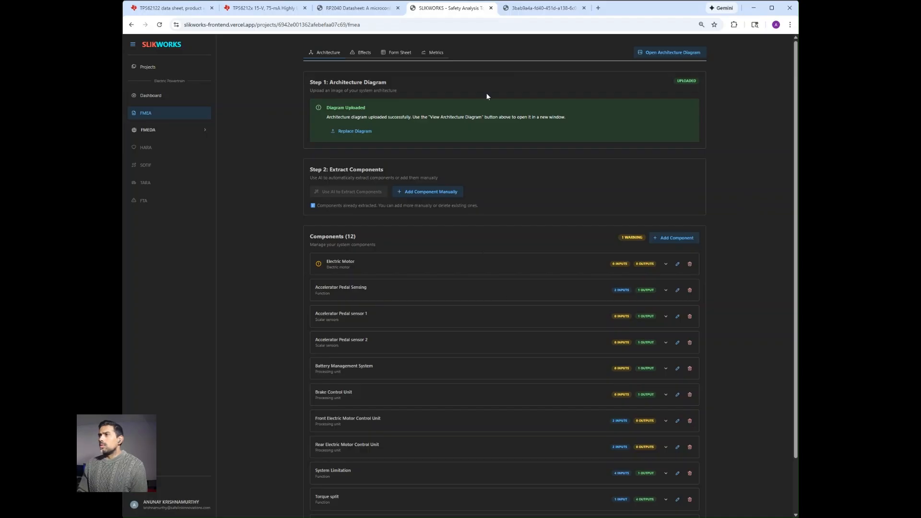
{"action": "left_click", "coordinate": [536, 8]}
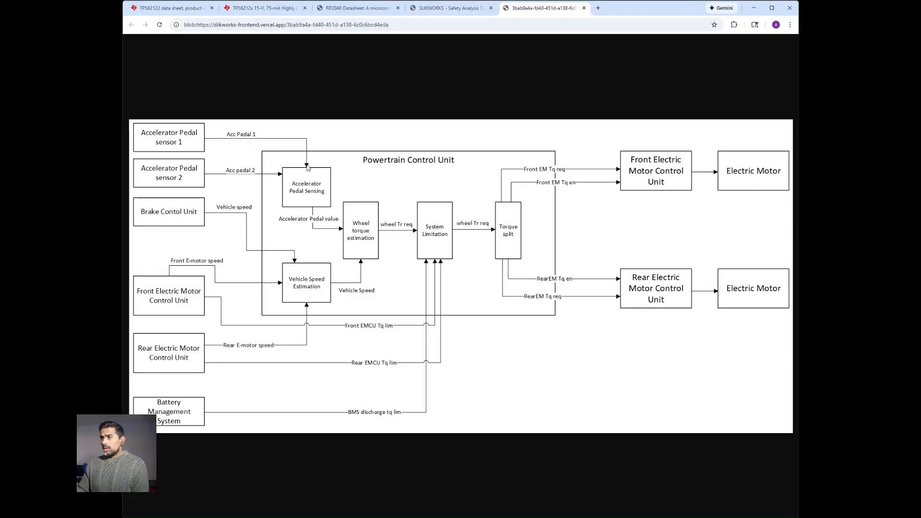
{"action": "left_click", "coordinate": [433, 9]}
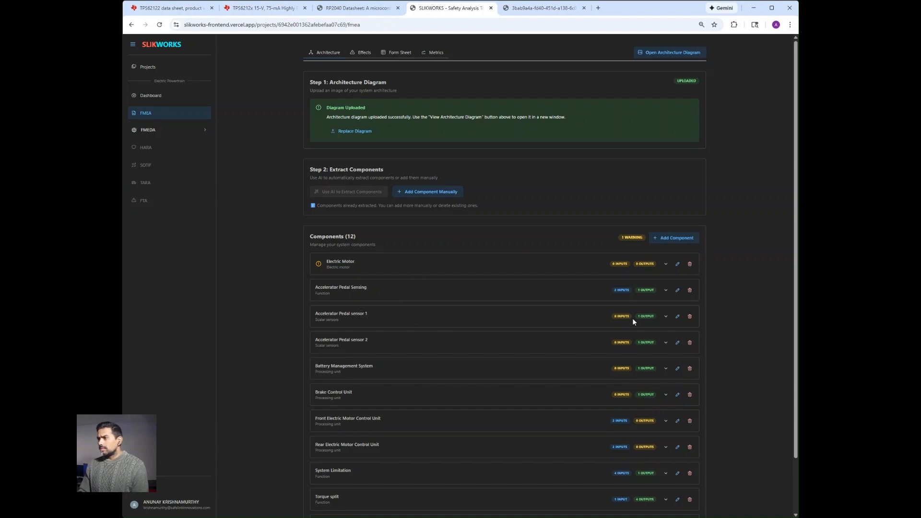
Review the component type options and signals of Accelerator Pedal sensor 1 against the architecture diagram without changing them
{"action": "left_click", "coordinate": [677, 317]}
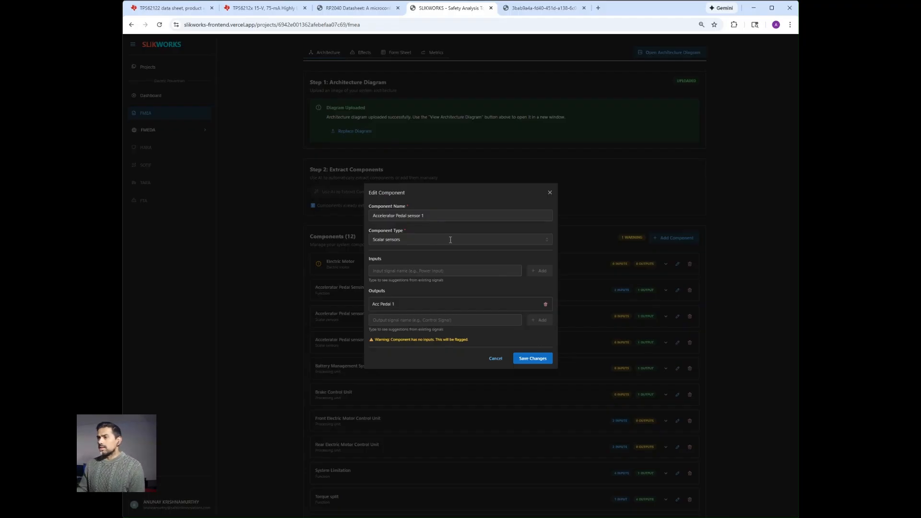
{"action": "left_click", "coordinate": [450, 240]}
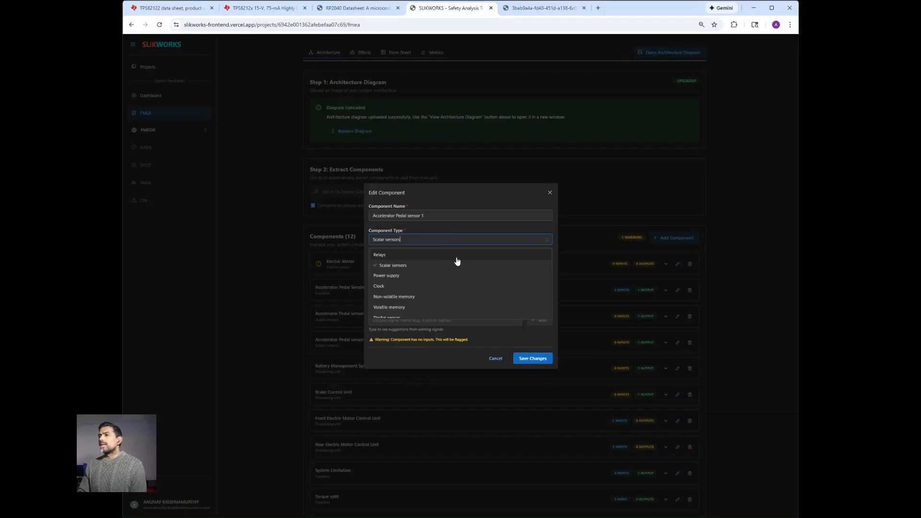
{"action": "left_click", "coordinate": [454, 230]}
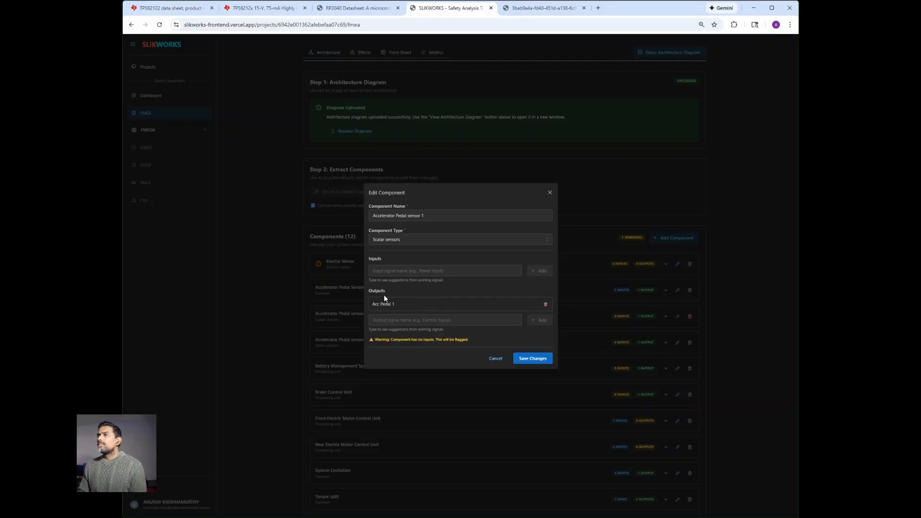
{"action": "left_click", "coordinate": [524, 14]}
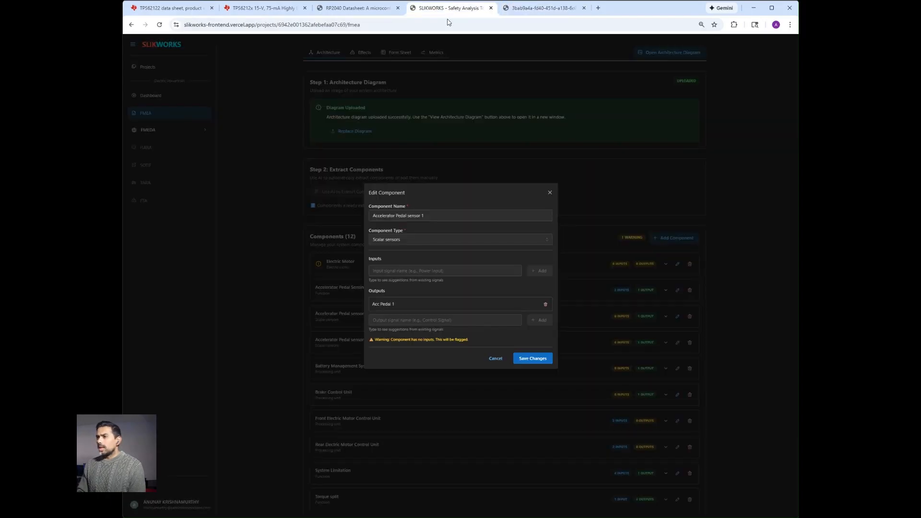
{"action": "left_click", "coordinate": [549, 192]}
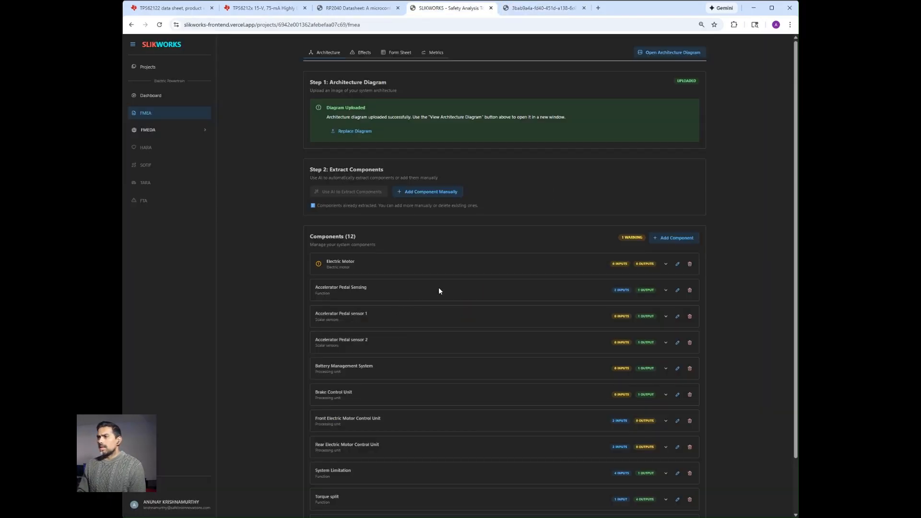
Check the types and input and output signals of Accelerator Pedal Sensing and Brake Control Unit against the architecture diagram
{"action": "left_click", "coordinate": [677, 290]}
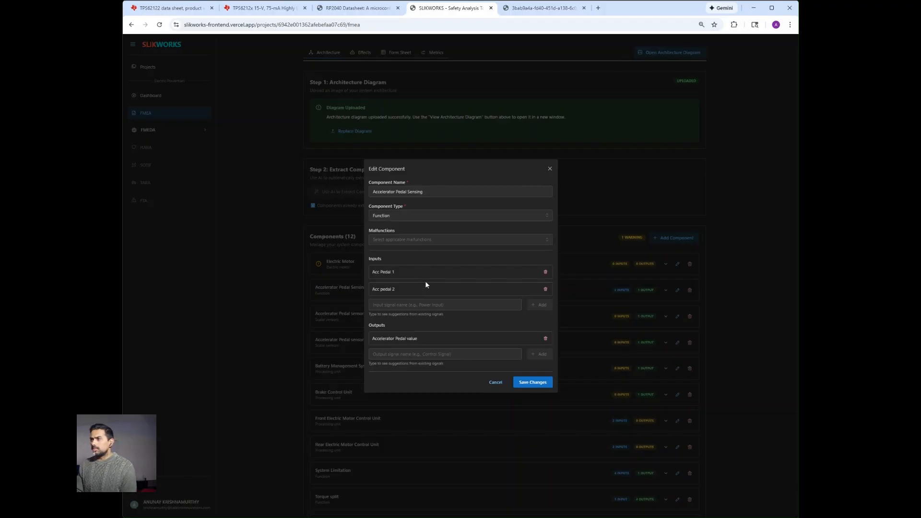
{"action": "left_click", "coordinate": [550, 169]}
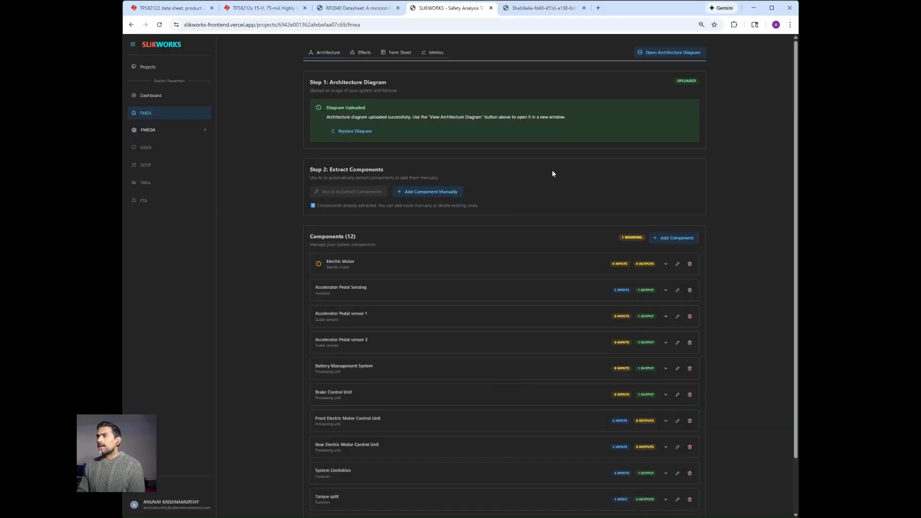
{"action": "left_click", "coordinate": [525, 10]}
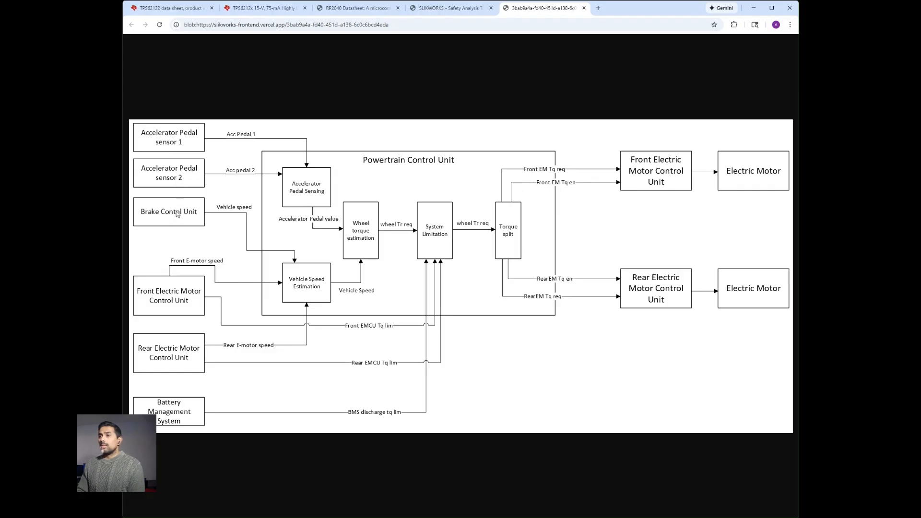
{"action": "left_click", "coordinate": [445, 9]}
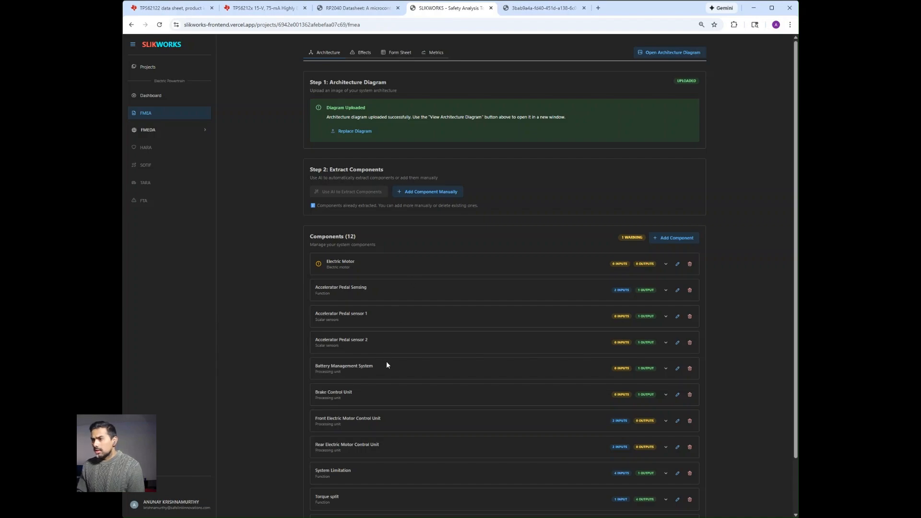
{"action": "left_click", "coordinate": [676, 398]}
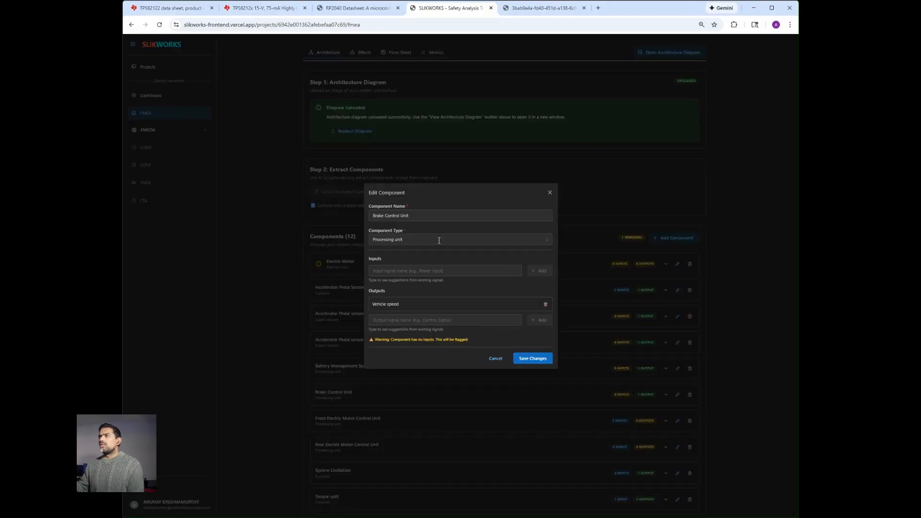
{"action": "left_click", "coordinate": [550, 194]}
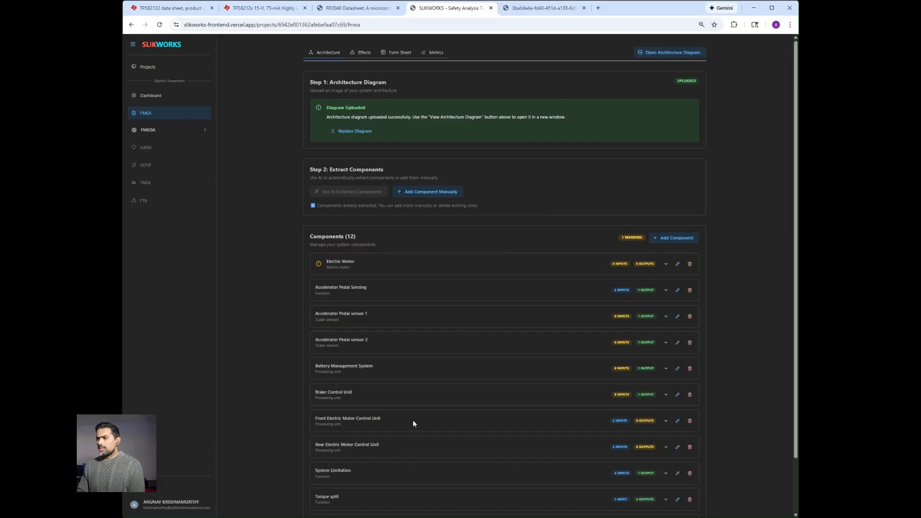
Compare the rest of the extracted component list with the function blocks in the architecture diagram
{"action": "scroll", "coordinate": [413, 422], "scroll_direction": "down", "scroll_amount": 3}
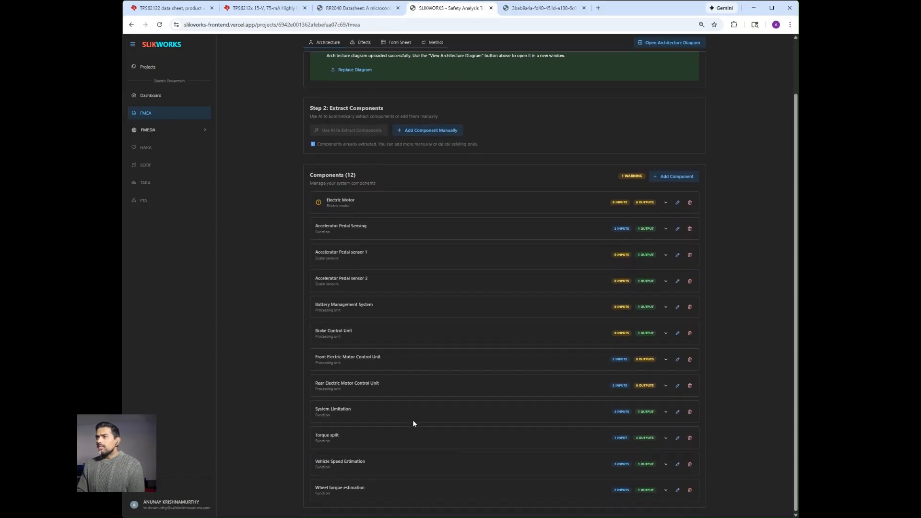
{"action": "left_click", "coordinate": [529, 11]}
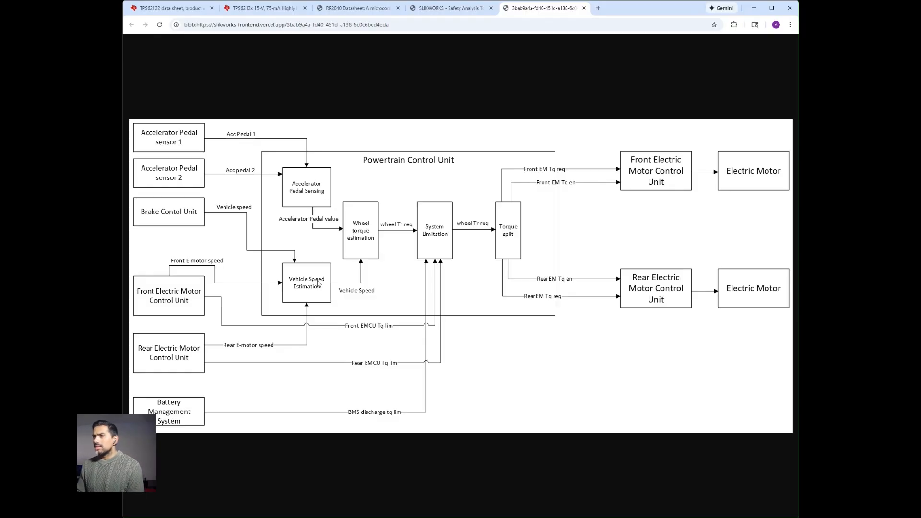
{"action": "left_click", "coordinate": [432, 9]}
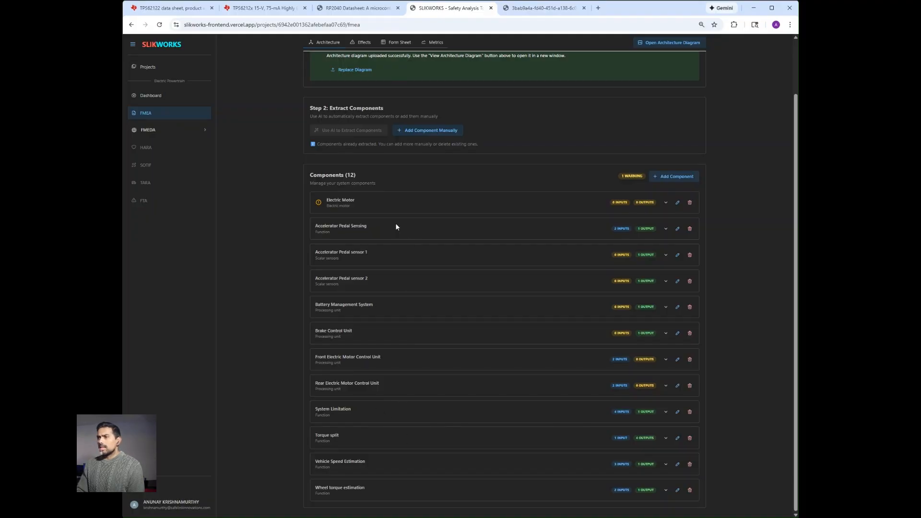
Assign the malfunctions No/Not, More and Less to the Accelerator Pedal Sensing function and save the component
{"action": "left_click", "coordinate": [676, 229]}
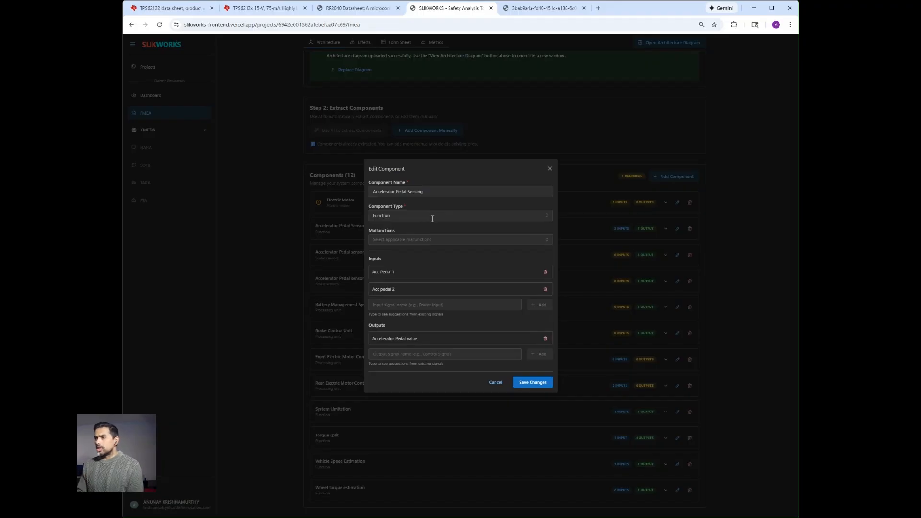
{"action": "left_click", "coordinate": [449, 240]}
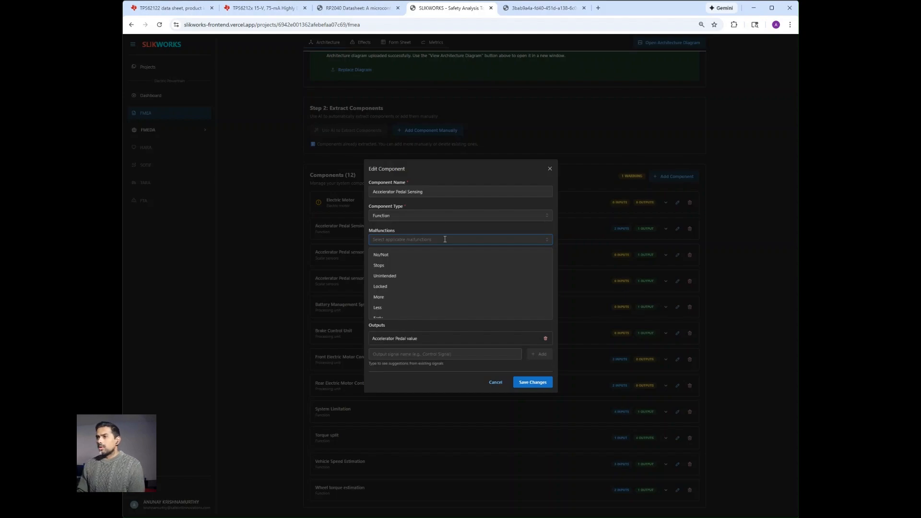
{"action": "left_click", "coordinate": [428, 259]}
{"action": "left_click", "coordinate": [427, 296]}
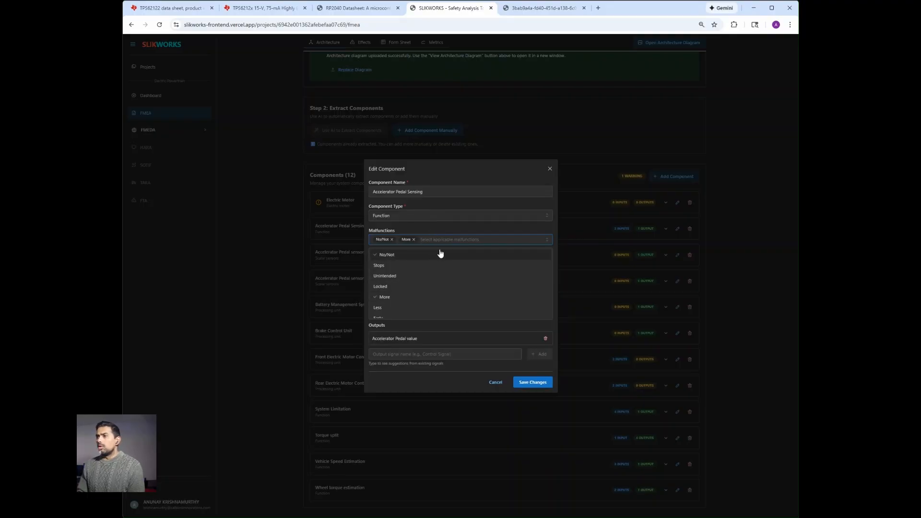
{"action": "left_click", "coordinate": [437, 311]}
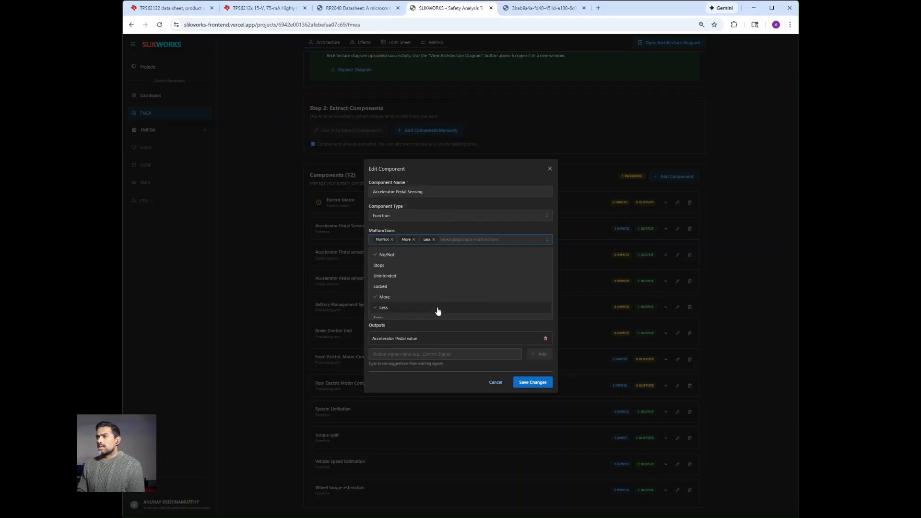
{"action": "left_click", "coordinate": [530, 383]}
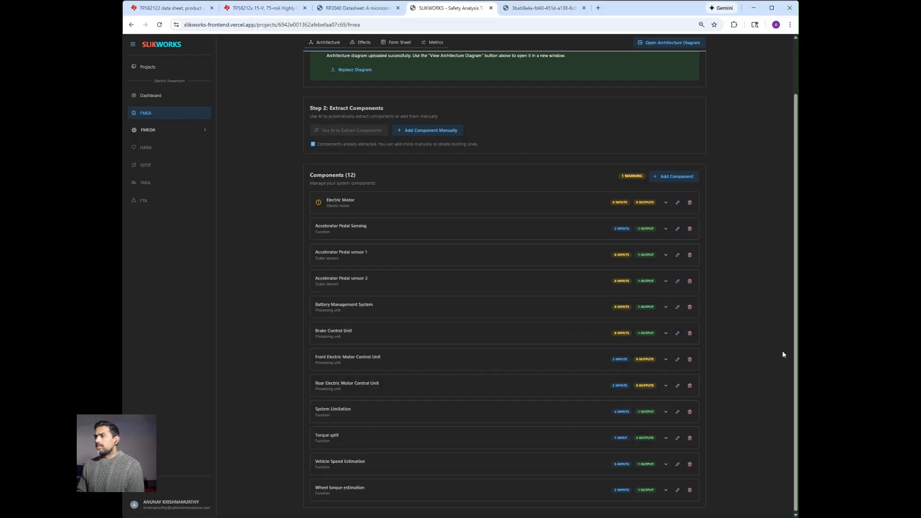
Review the system effects and safety measures, and the form sheet's Sensor signal offset failure mode for Accelerator Pedal sensor 1
{"action": "scroll", "coordinate": [778, 186], "scroll_direction": "up", "scroll_amount": 1}
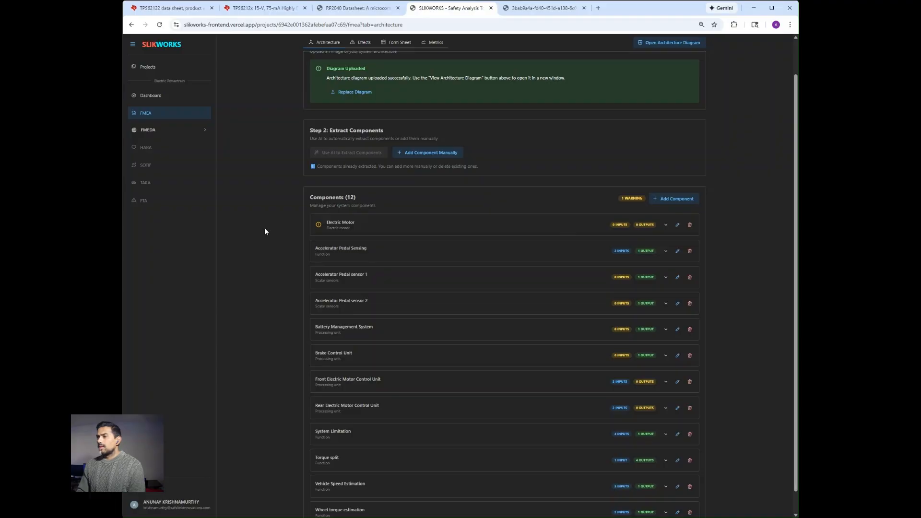
{"action": "left_click", "coordinate": [359, 44]}
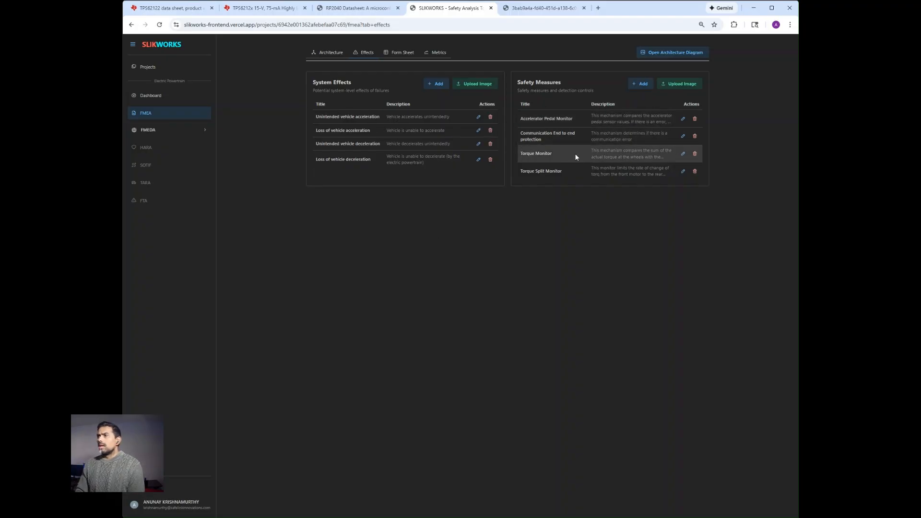
{"action": "left_click", "coordinate": [394, 57]}
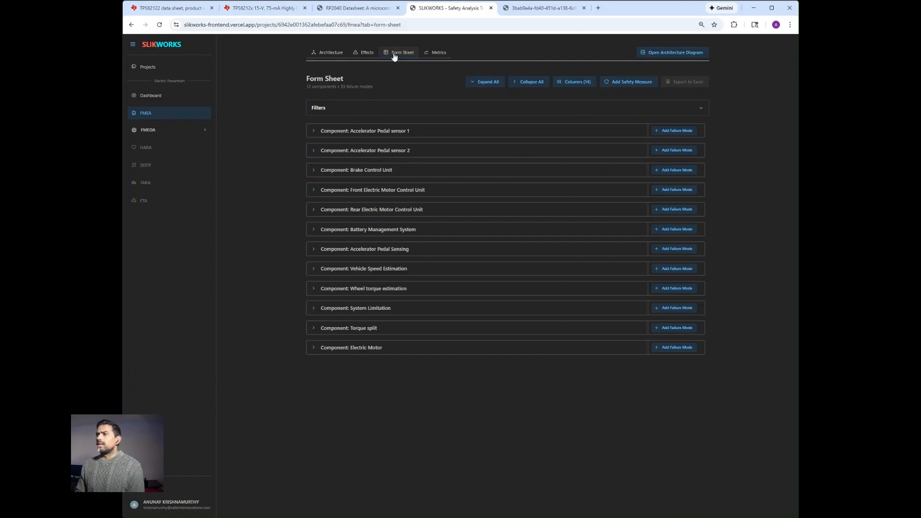
{"action": "left_click", "coordinate": [314, 132]}
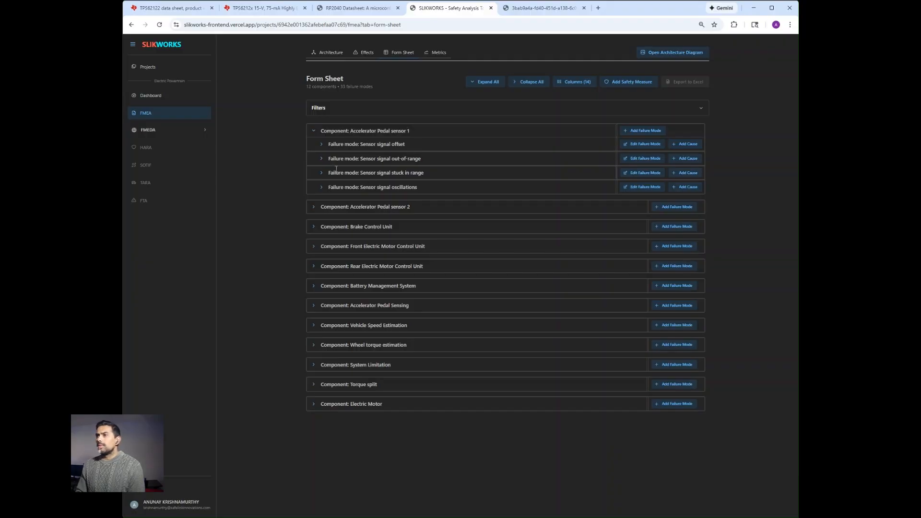
{"action": "left_click", "coordinate": [322, 145]}
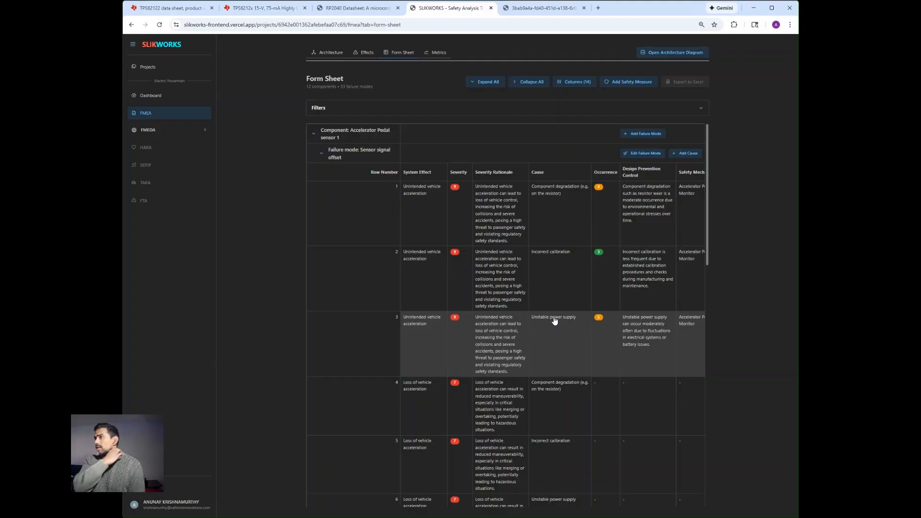
{"action": "left_click", "coordinate": [324, 158]}
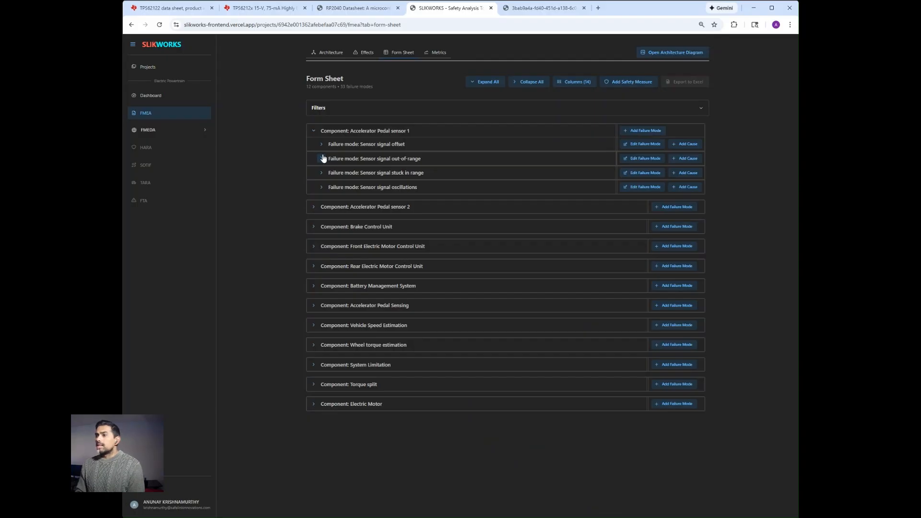
Rename the No/Not failure mode of Accelerator Pedal Sensing to "Does not perform Accelerator pedal sensing" in the form sheet
{"action": "left_click", "coordinate": [314, 306]}
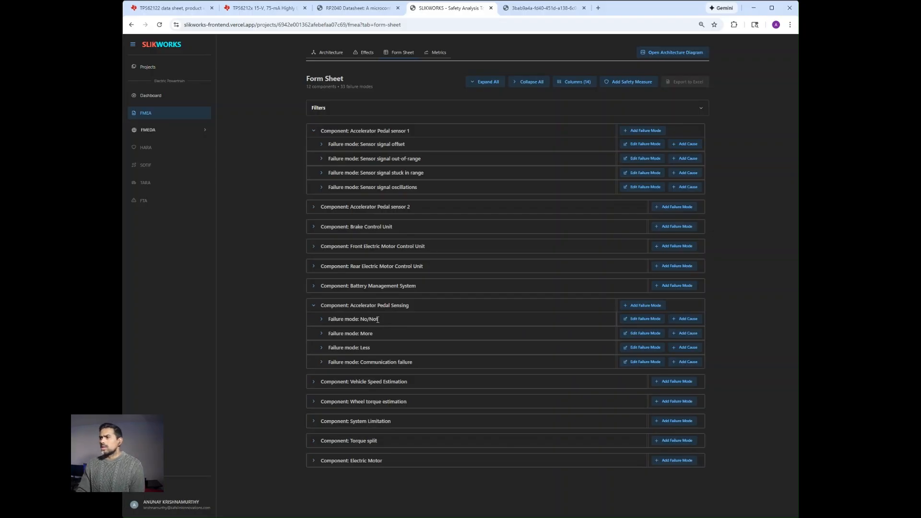
{"action": "left_click", "coordinate": [638, 319]}
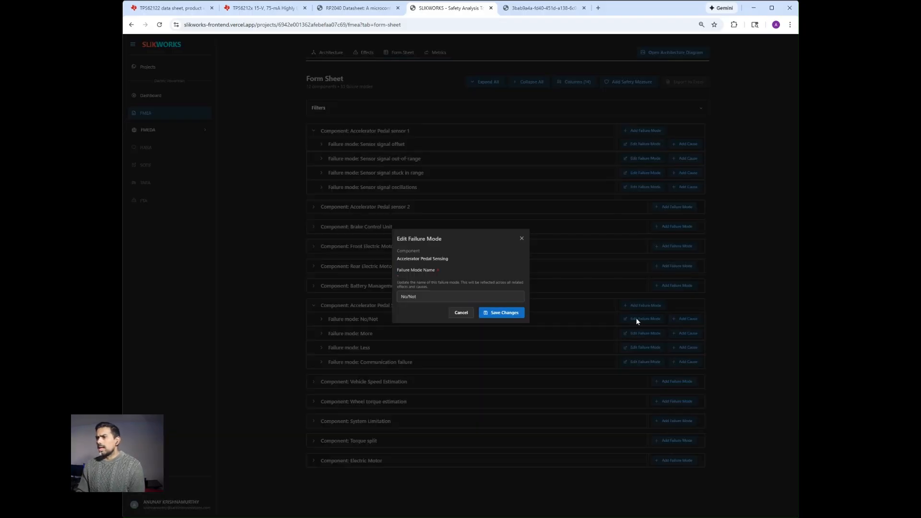
{"action": "triple_click", "coordinate": [437, 295]}
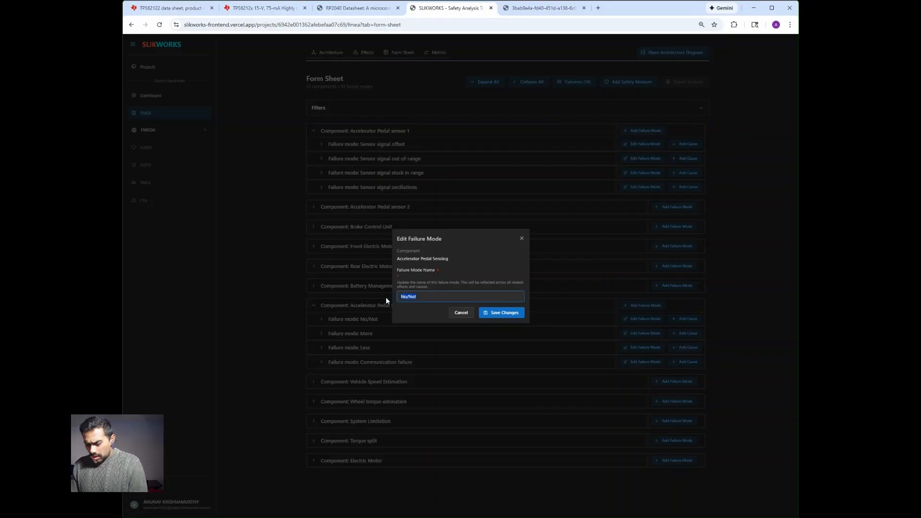
{"action": "type", "text": "Does not p"}
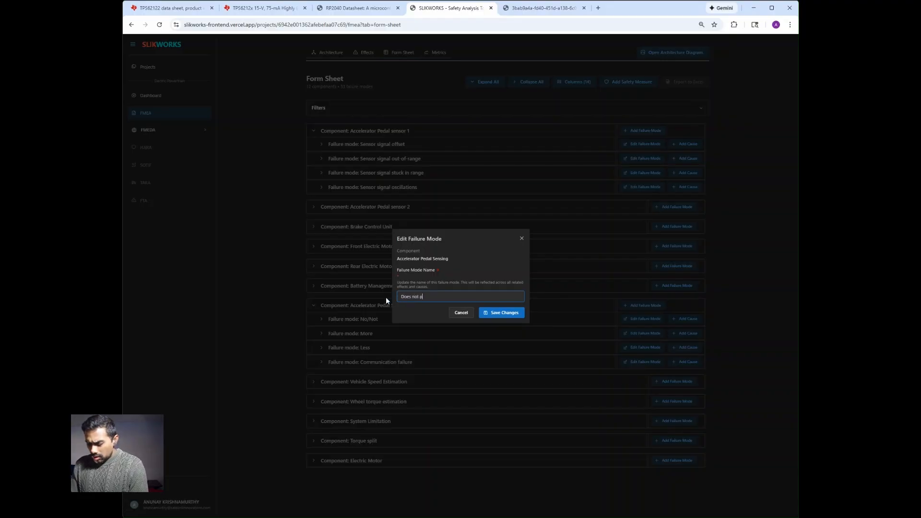
{"action": "type", "text": "erform Accelerator"}
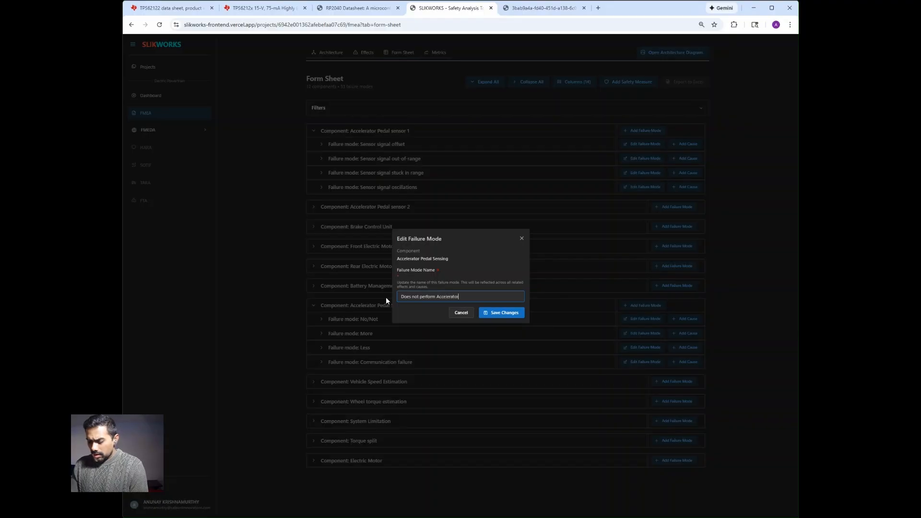
{"action": "type", "text": " pedal sensing"}
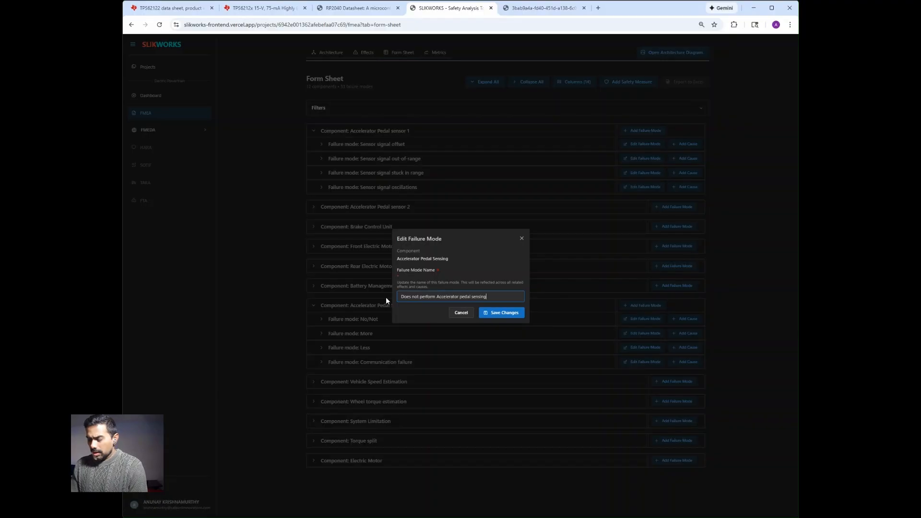
{"action": "left_click", "coordinate": [491, 313]}
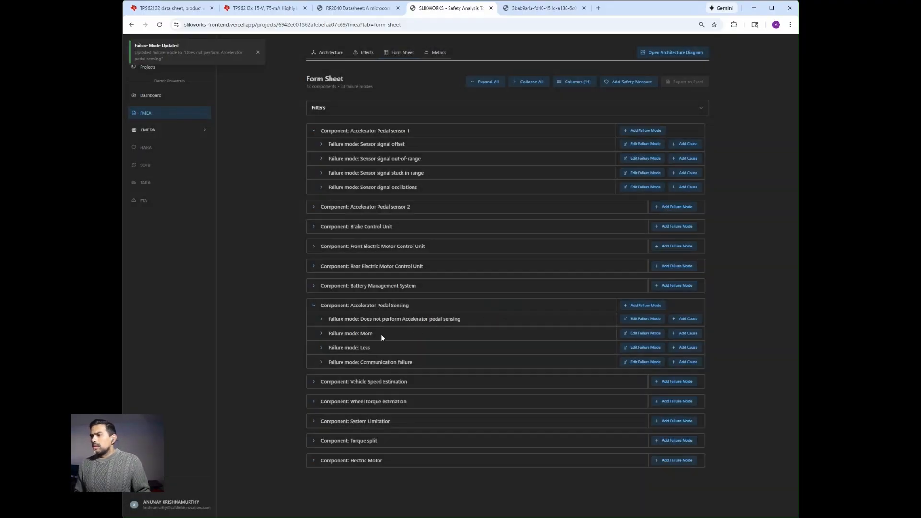
Rename the More failure mode of Accelerator Pedal Sensing to "too high accelerator pedal detected"
{"action": "left_click", "coordinate": [636, 334]}
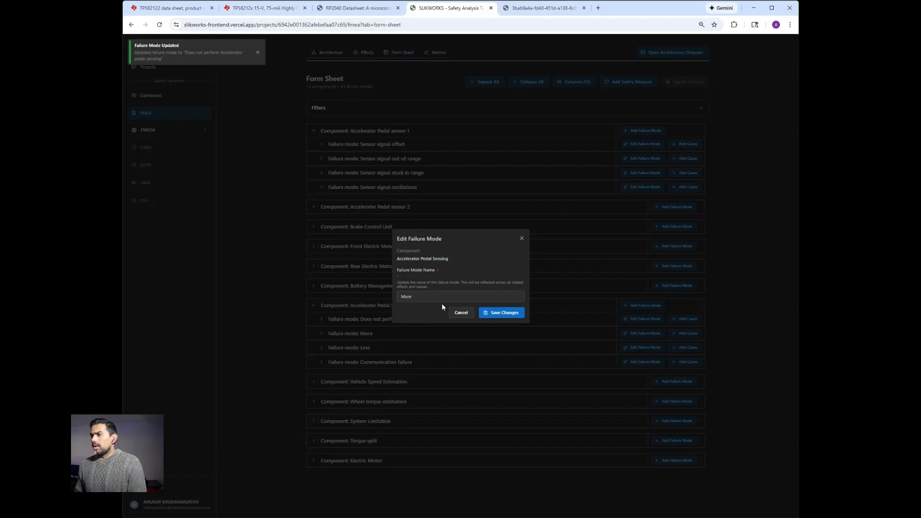
{"action": "double_click", "coordinate": [443, 298]}
{"action": "type", "text": "to"}
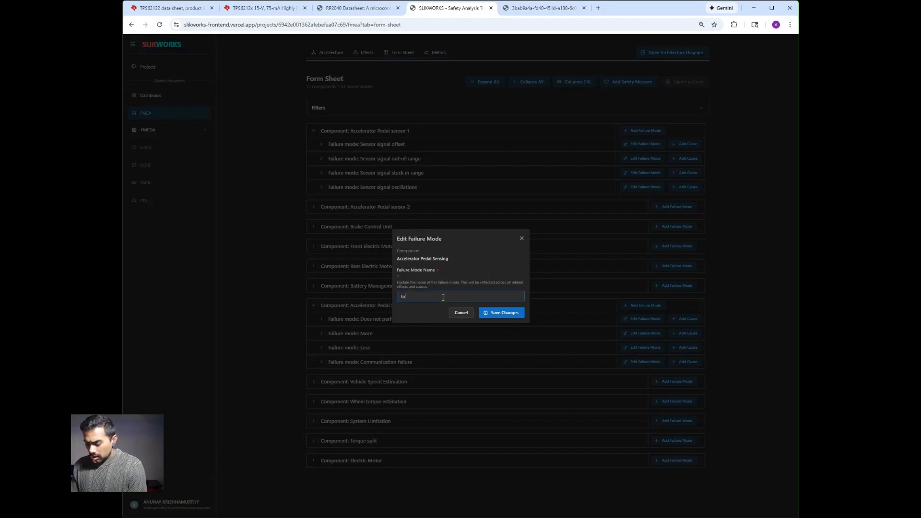
{"action": "type", "text": "o high "}
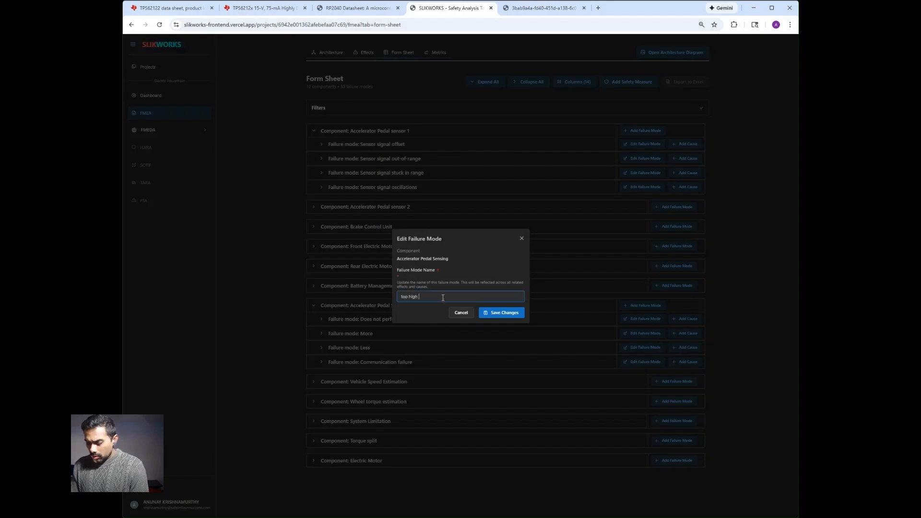
{"action": "type", "text": "accelerato"}
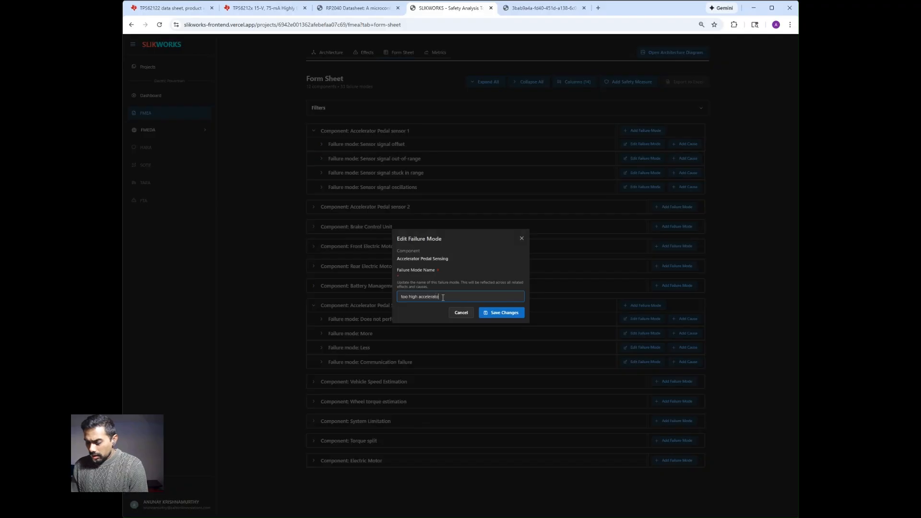
{"action": "type", "text": "r pedal detected"}
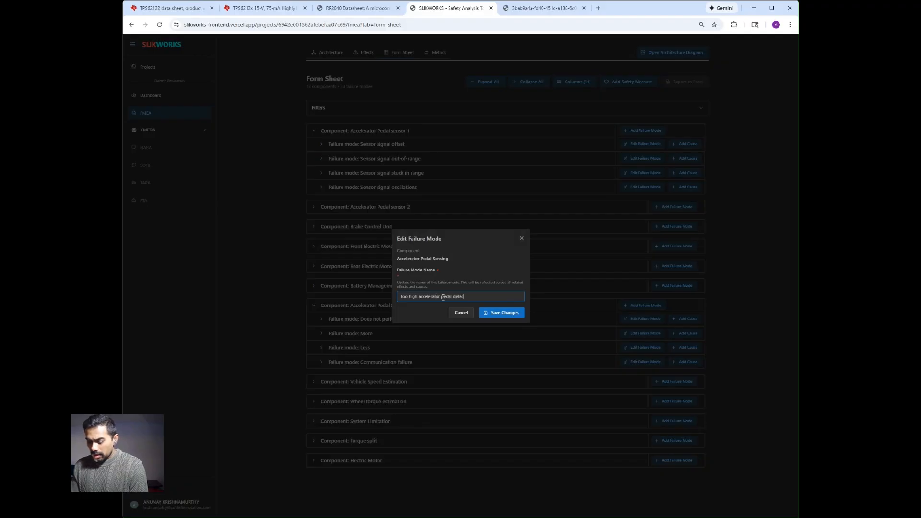
{"action": "left_click", "coordinate": [493, 313]}
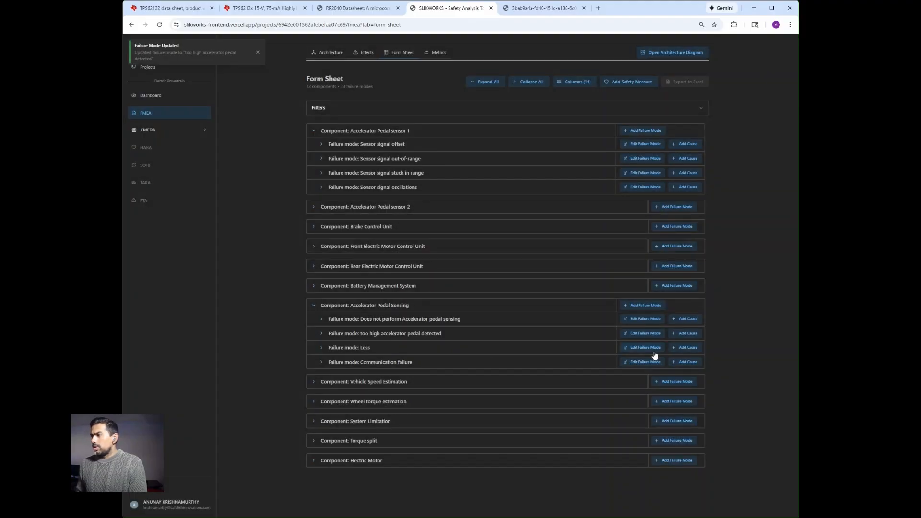
Rename the Less failure mode of Accelerator Pedal Sensing to "to low accelerator pedal detected"
{"action": "left_click", "coordinate": [632, 348]}
{"action": "left_click", "coordinate": [440, 294]}
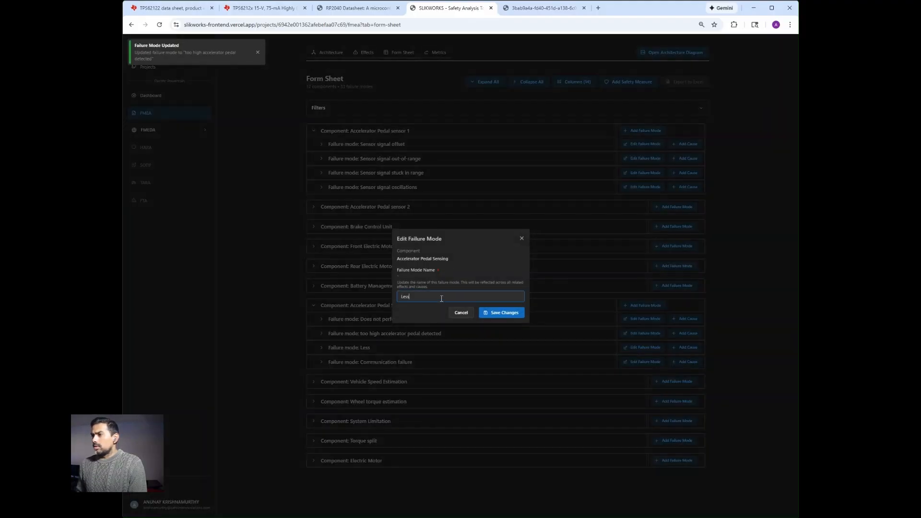
{"action": "key", "text": "ctrl+a"}
{"action": "type", "text": "to low "}
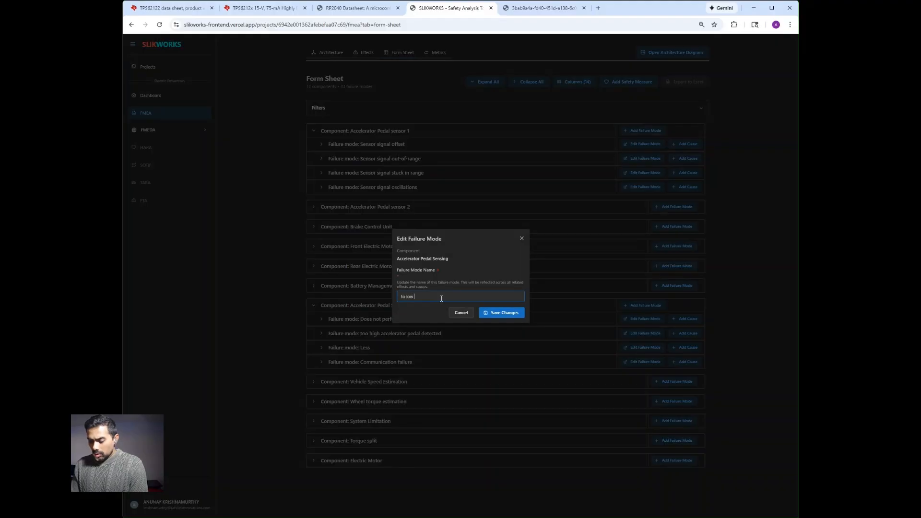
{"action": "type", "text": "accelerator"}
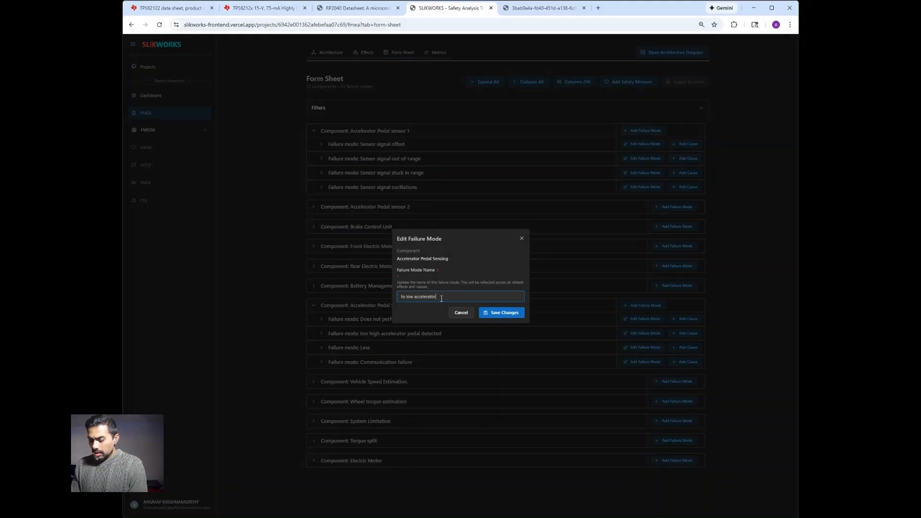
{"action": "type", "text": " pedal detected"}
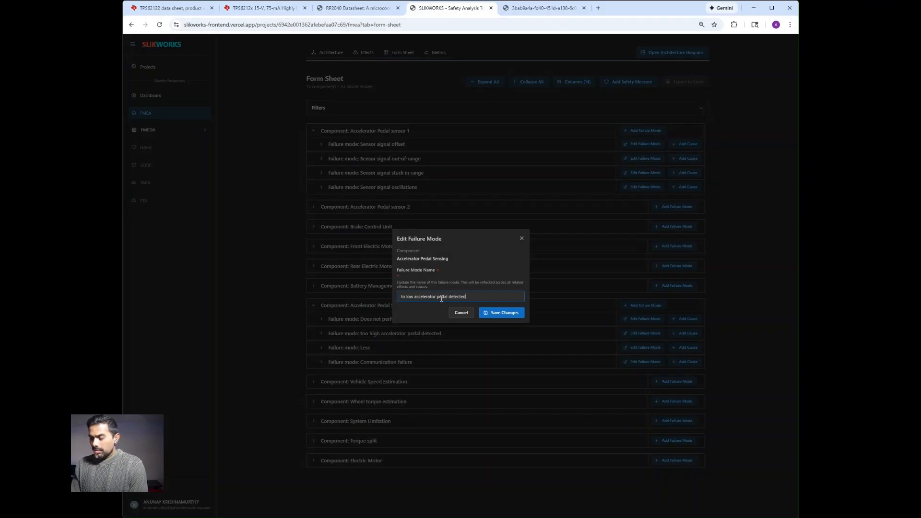
{"action": "left_click", "coordinate": [488, 313]}
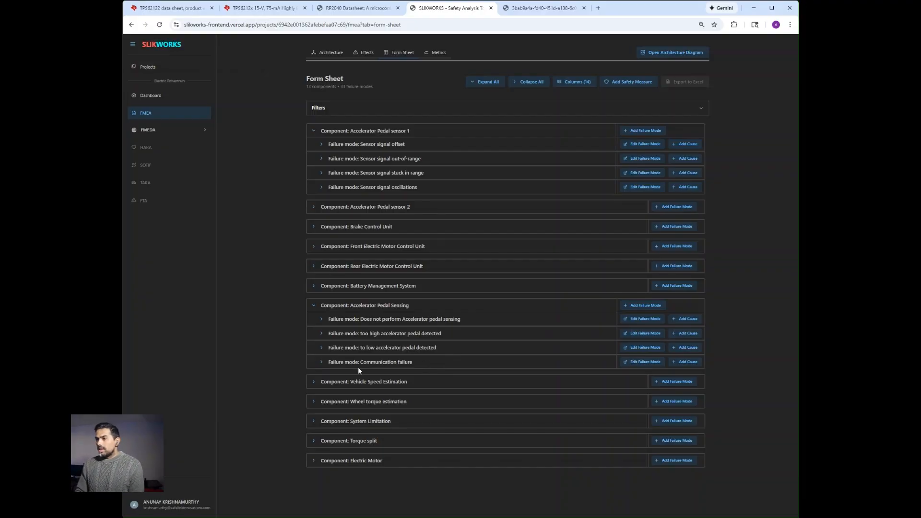
Compare the causes of Accelerator Pedal Sensing's Communication failure mode with the input signals in the architecture diagram, and collapse the component
{"action": "left_click", "coordinate": [322, 362]}
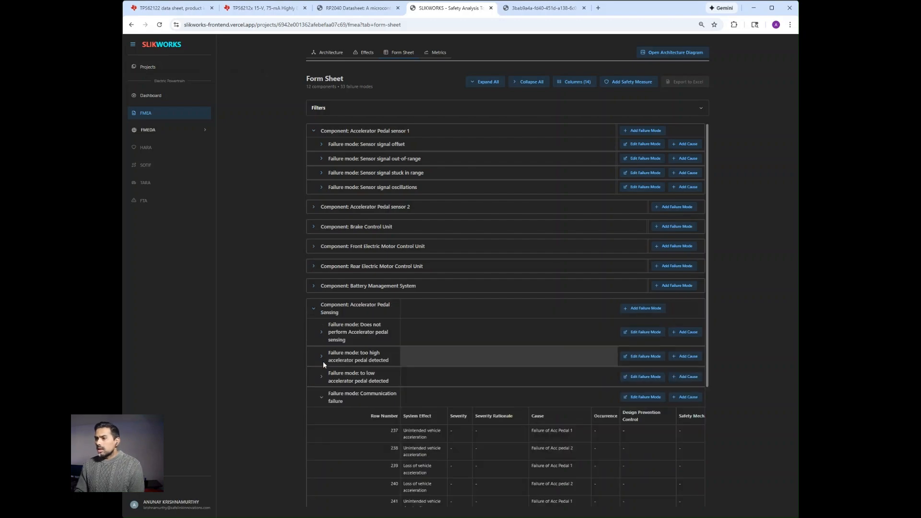
{"action": "scroll", "coordinate": [323, 360], "scroll_direction": "down", "scroll_amount": 2}
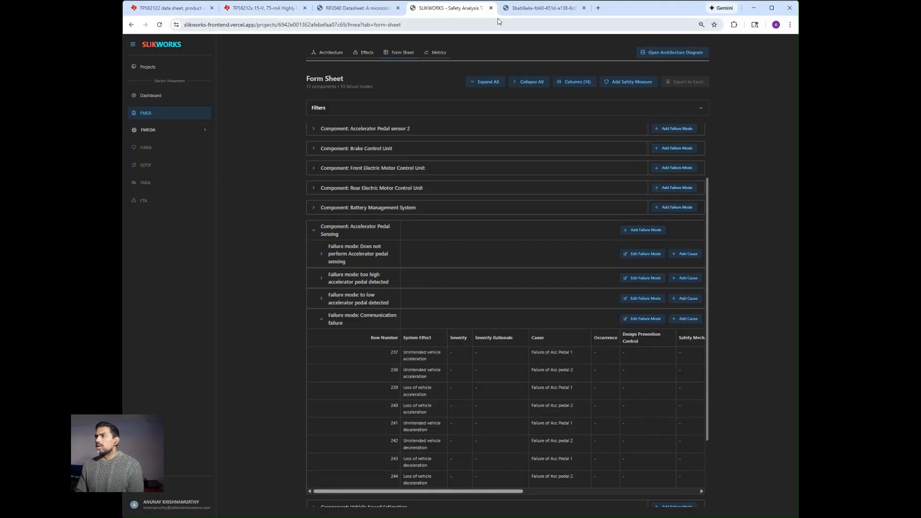
{"action": "left_click", "coordinate": [517, 12]}
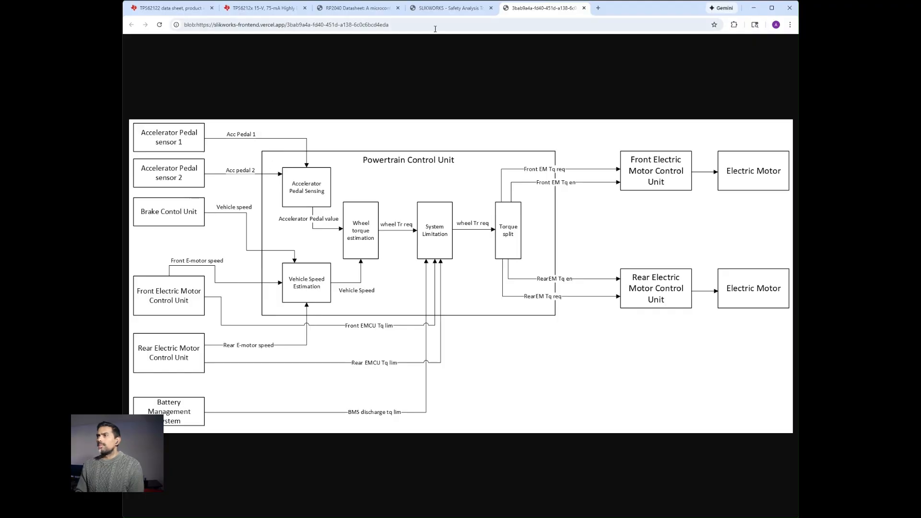
{"action": "left_click", "coordinate": [462, 10]}
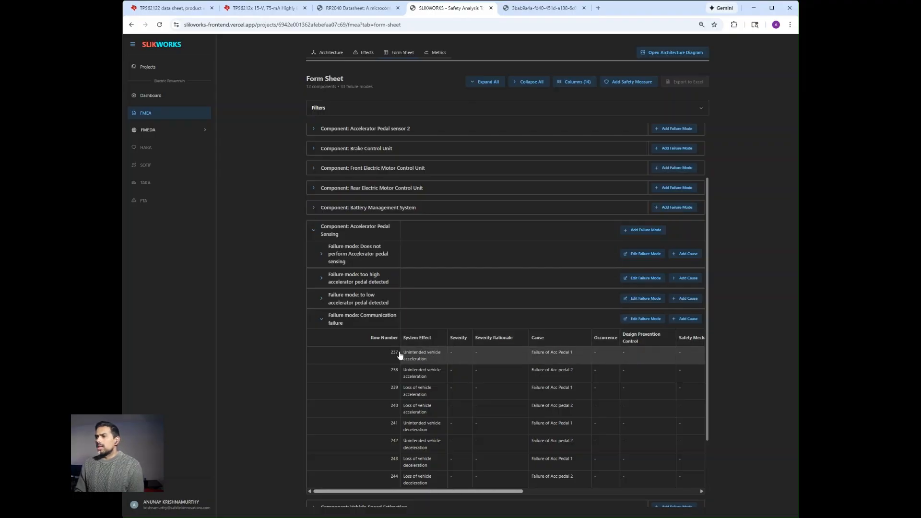
{"action": "scroll", "coordinate": [399, 353], "scroll_direction": "up", "scroll_amount": 2}
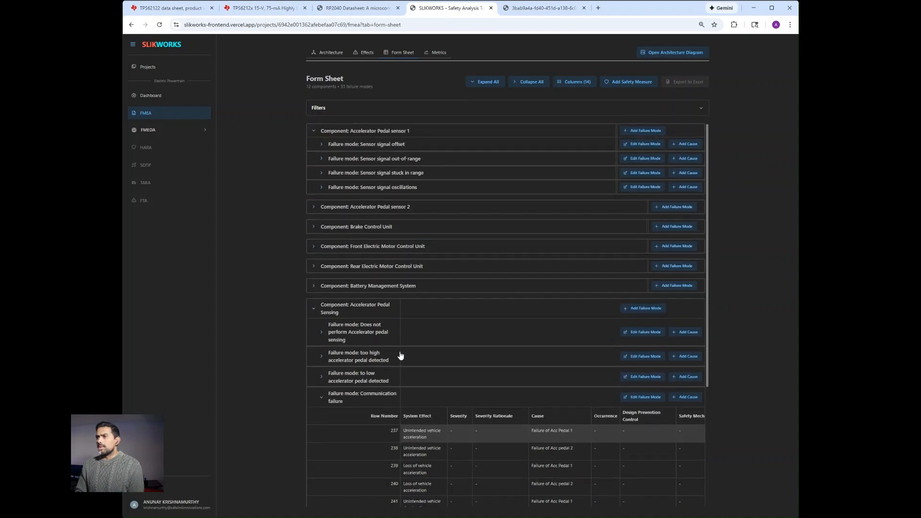
{"action": "left_click", "coordinate": [313, 310]}
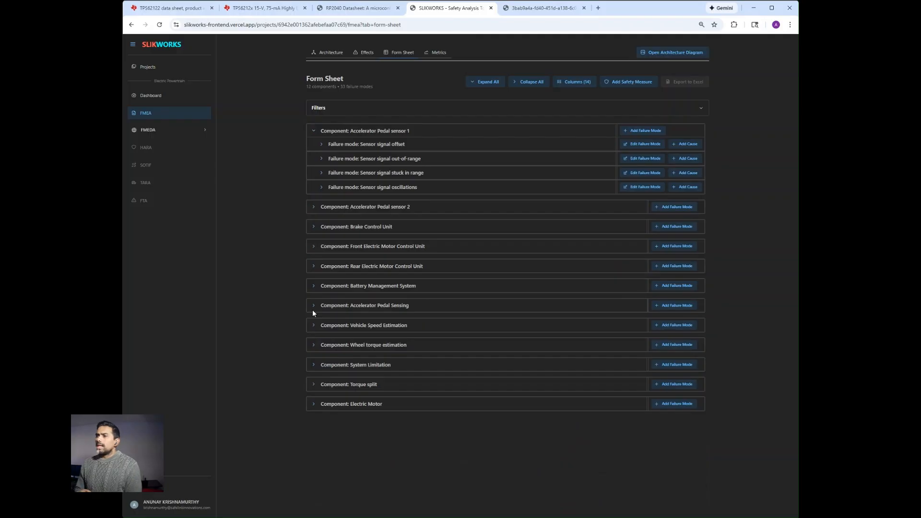